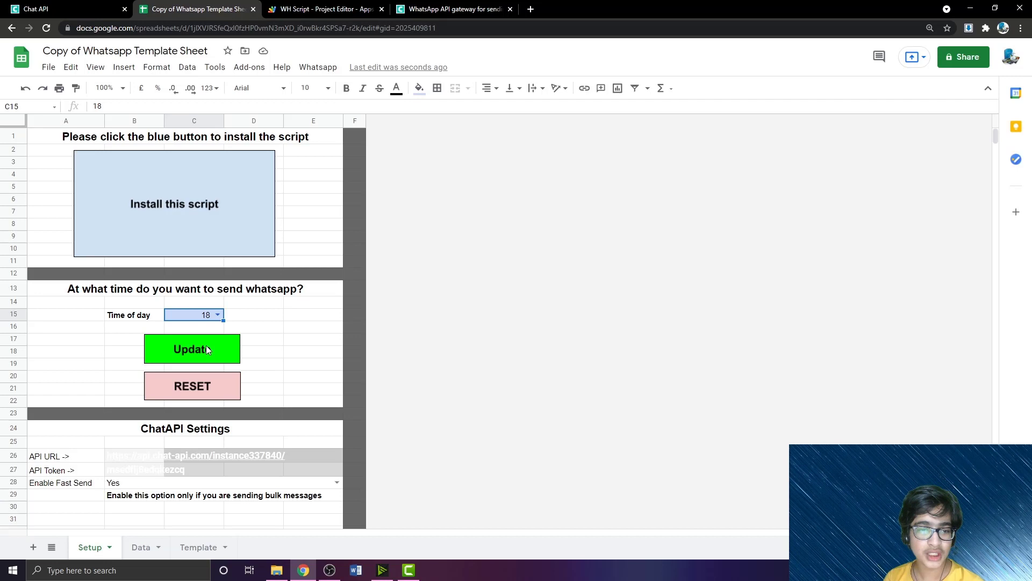
- Choose hour 18 as the WhatsApp sending time and apply it with Update
left_click(218, 316)
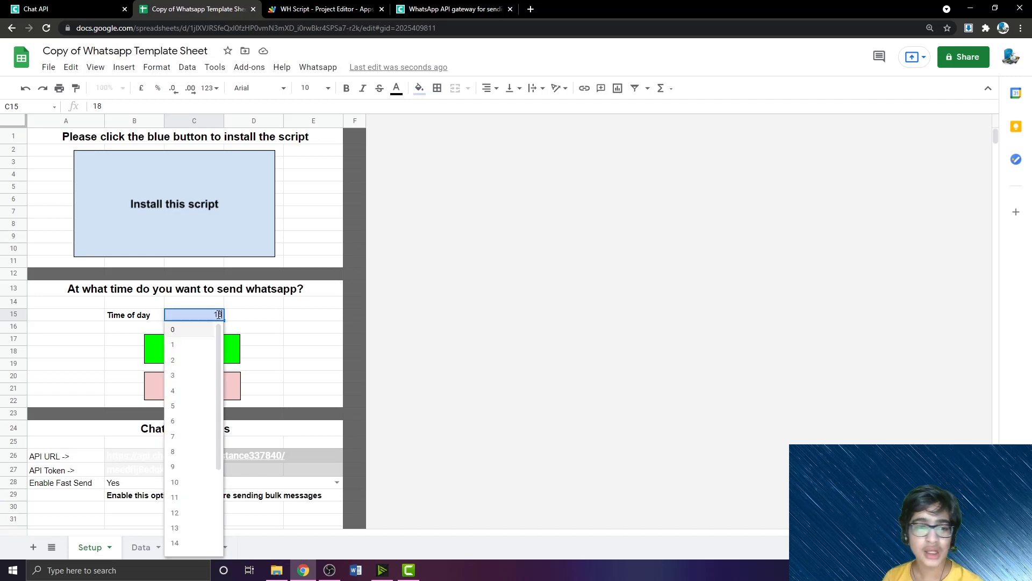
scroll(199, 355, "down", 2)
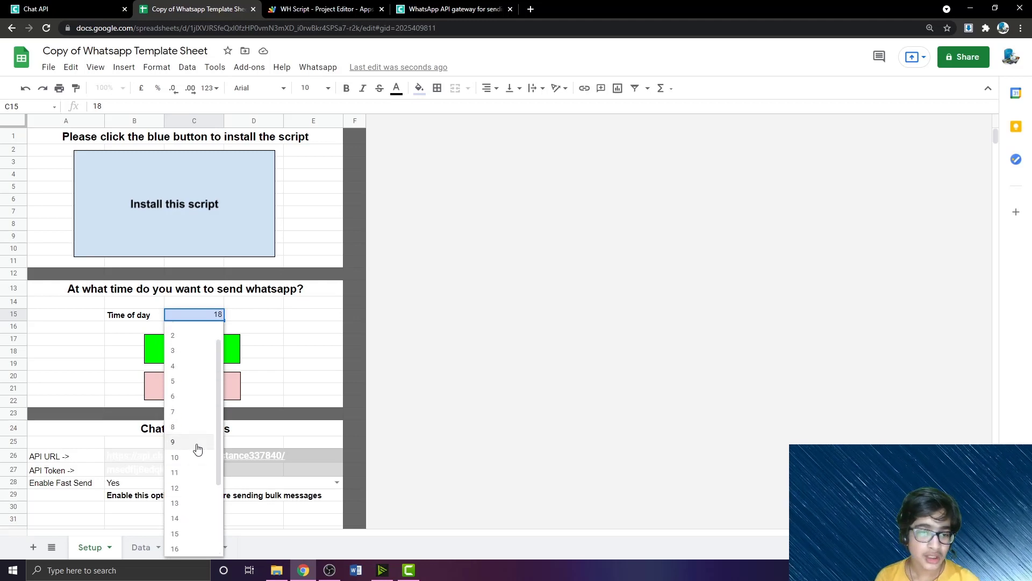
scroll(186, 435, "up", 2)
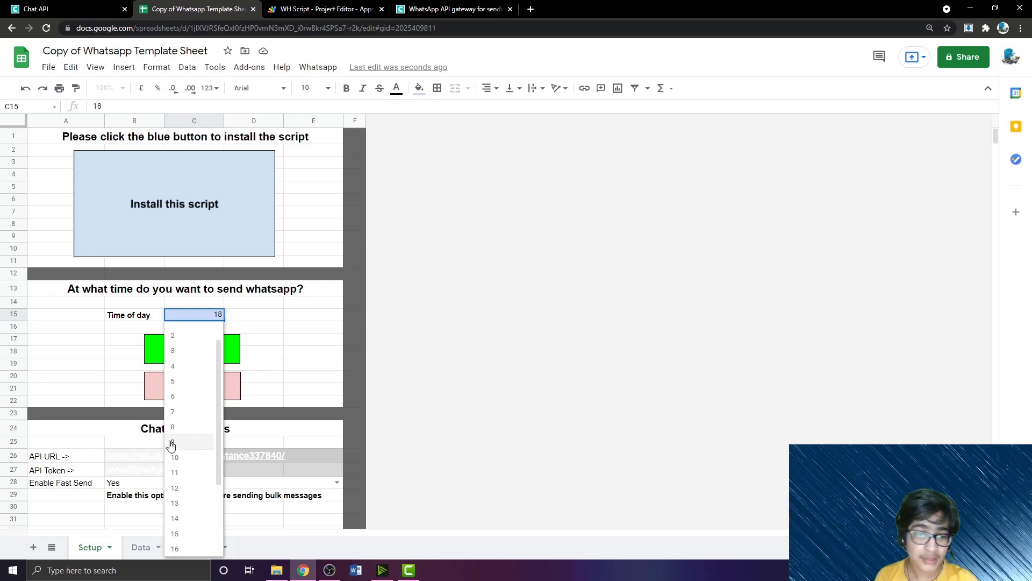
scroll(171, 445, "down", 2)
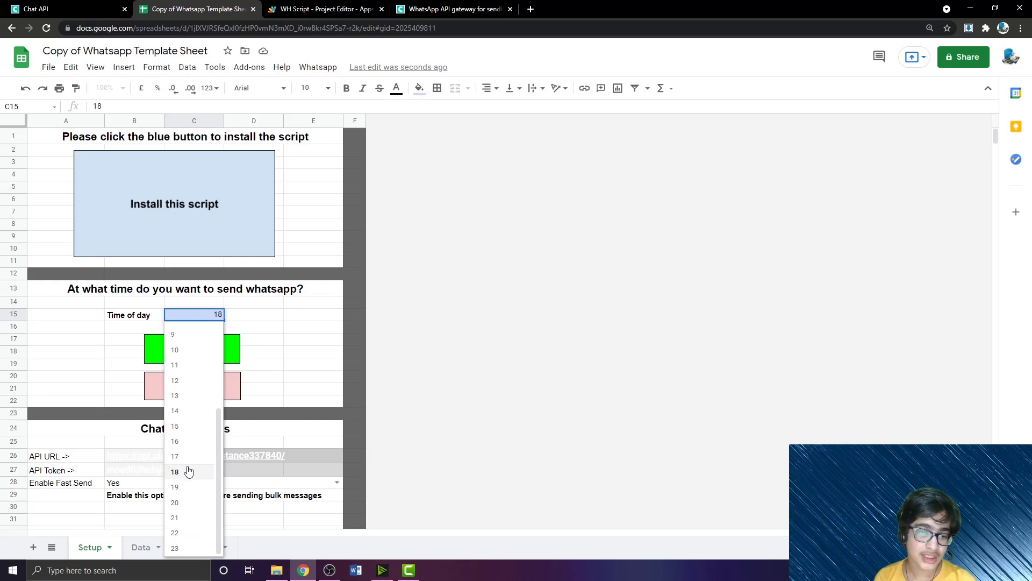
left_click(187, 472)
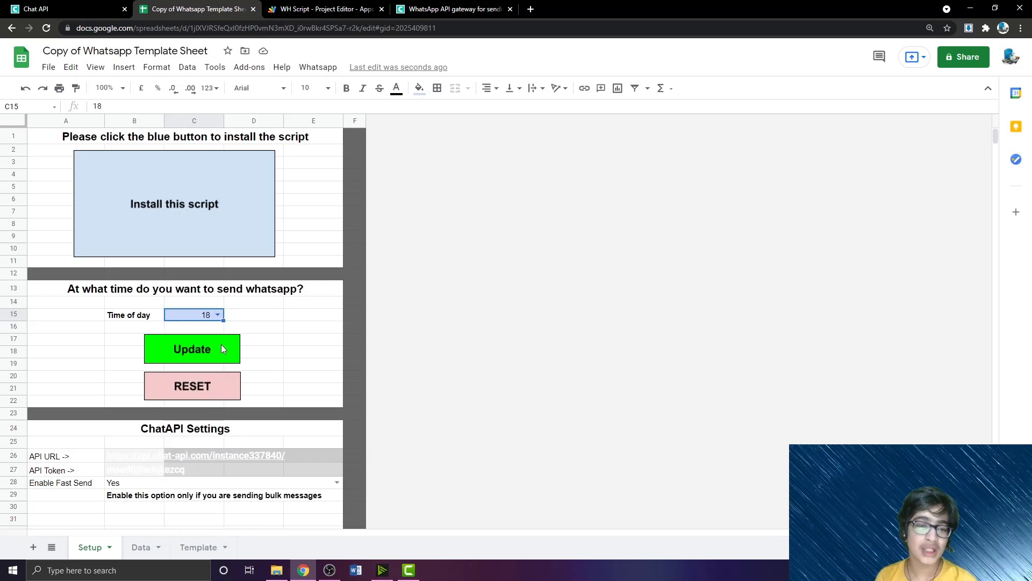
left_click(189, 349)
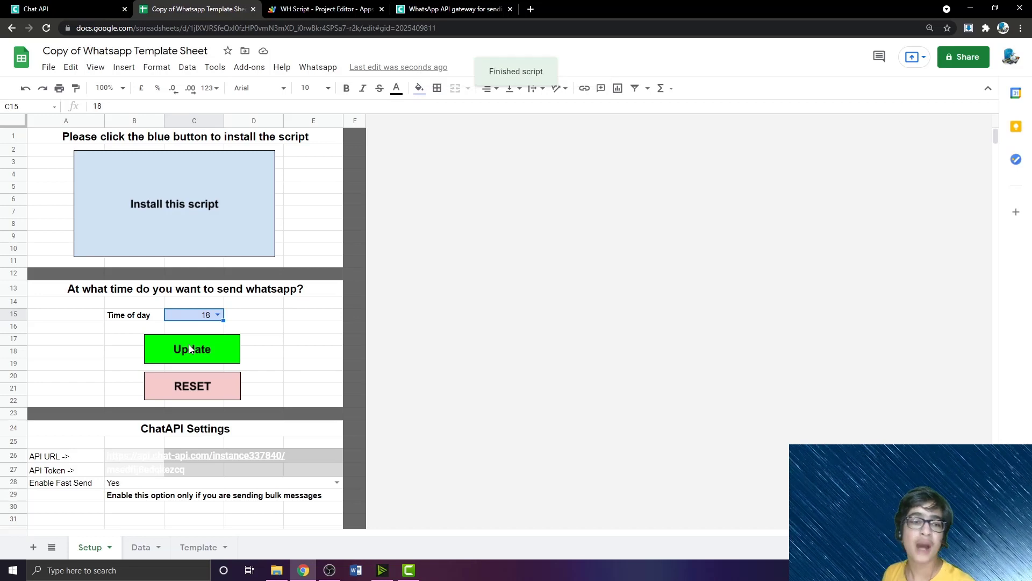
left_click(142, 547)
left_click(68, 149)
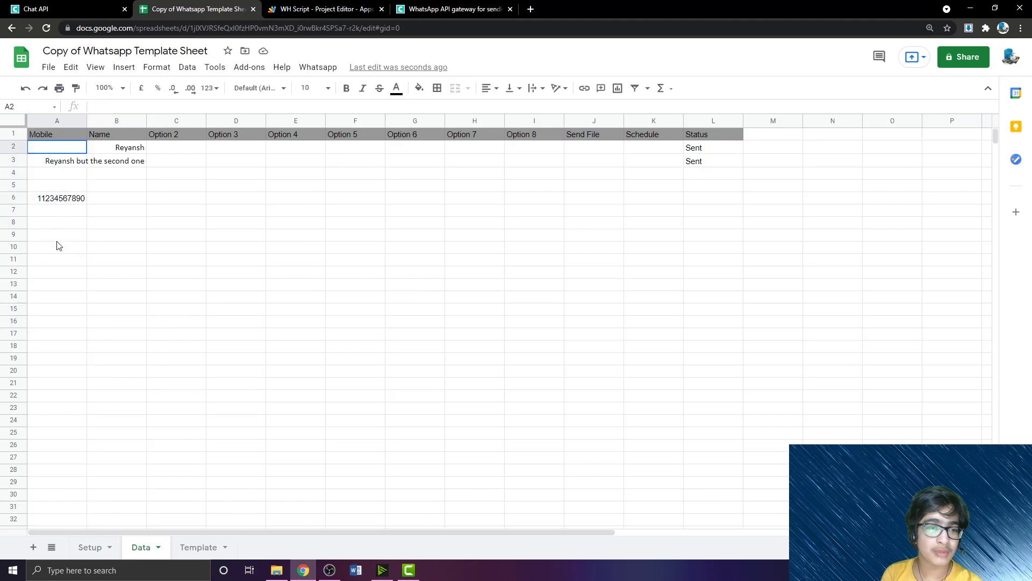
left_click(66, 216, "shift")
left_click_drag(65, 216, 40, 358)
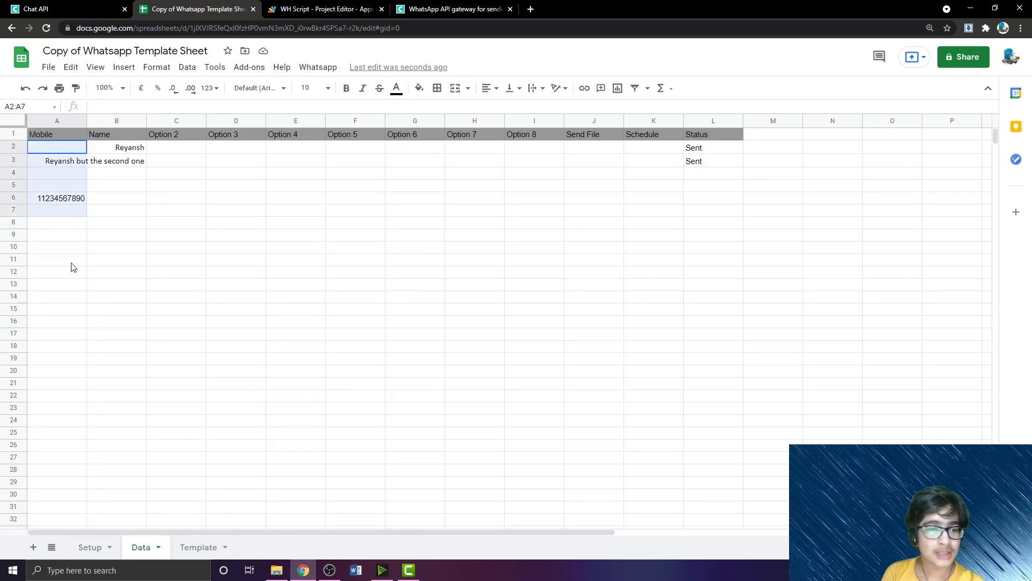
left_click(64, 134)
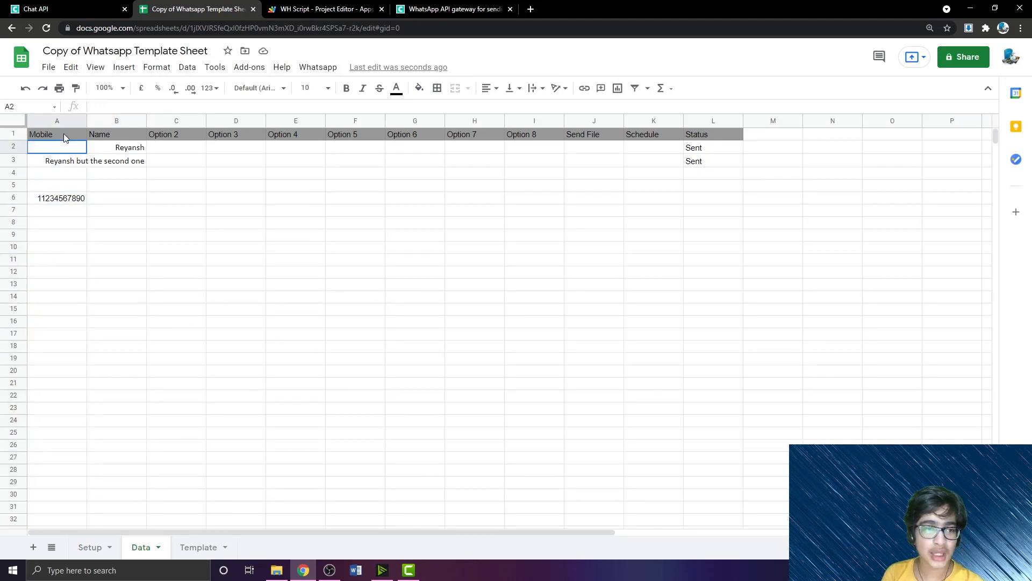
left_click(203, 547)
left_click(237, 157)
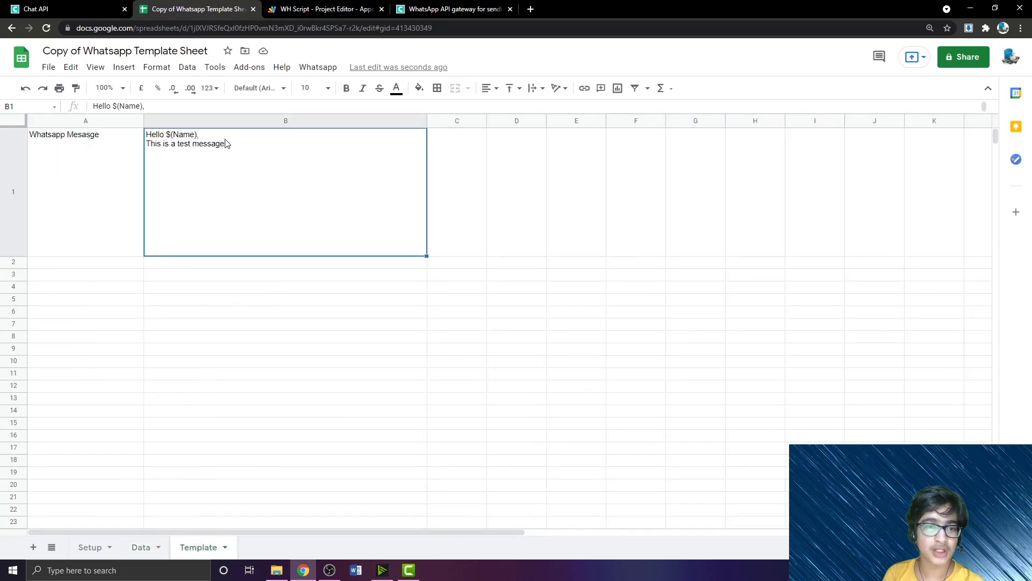
left_click(129, 547)
left_click(89, 548)
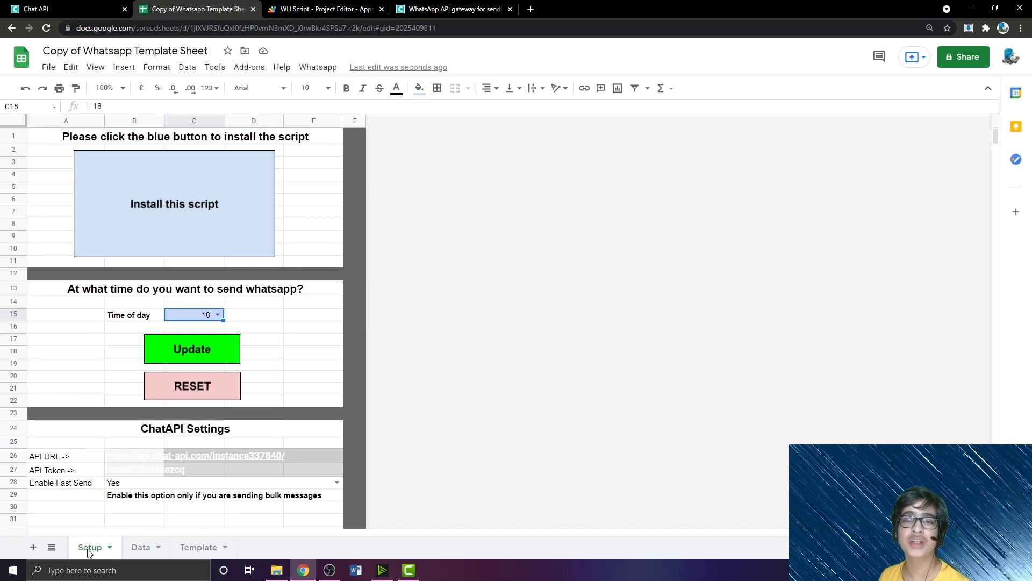
- In the whatsapp function, change the throttle threshold 8 to 0 and sleep(10000) to sleep(4000)
key("ctrl+Tab")
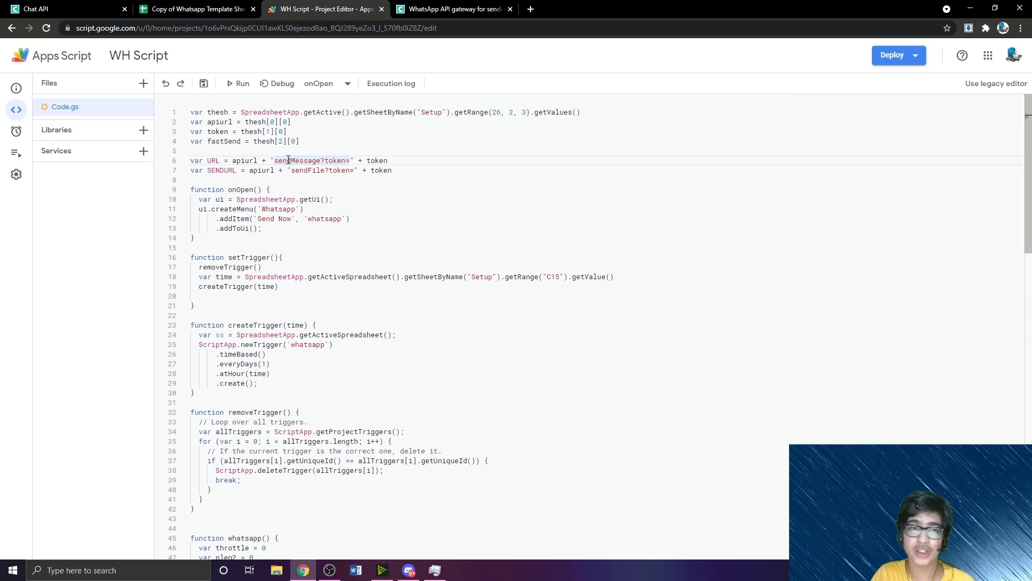
scroll(301, 297, "down", 5)
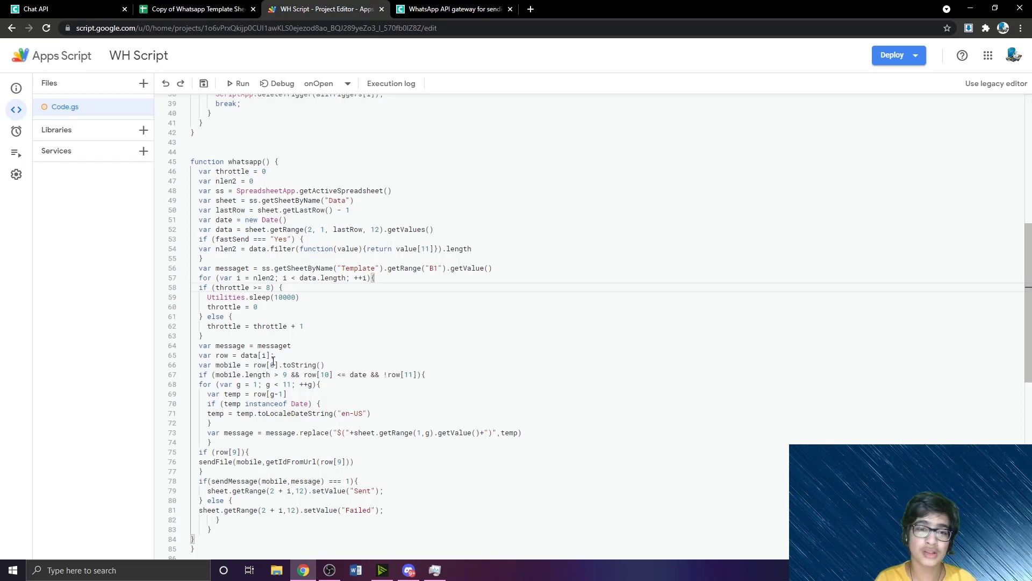
key("ctrl+Right")
key("ctrl+Right")
key("ctrl+Right")
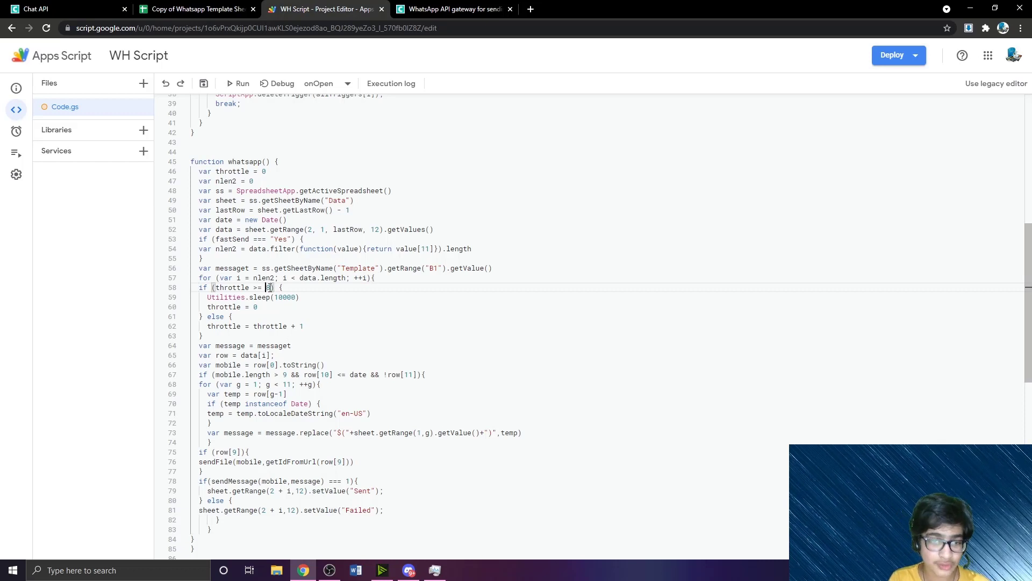
key("shift+Left")
type("0")
key("Down")
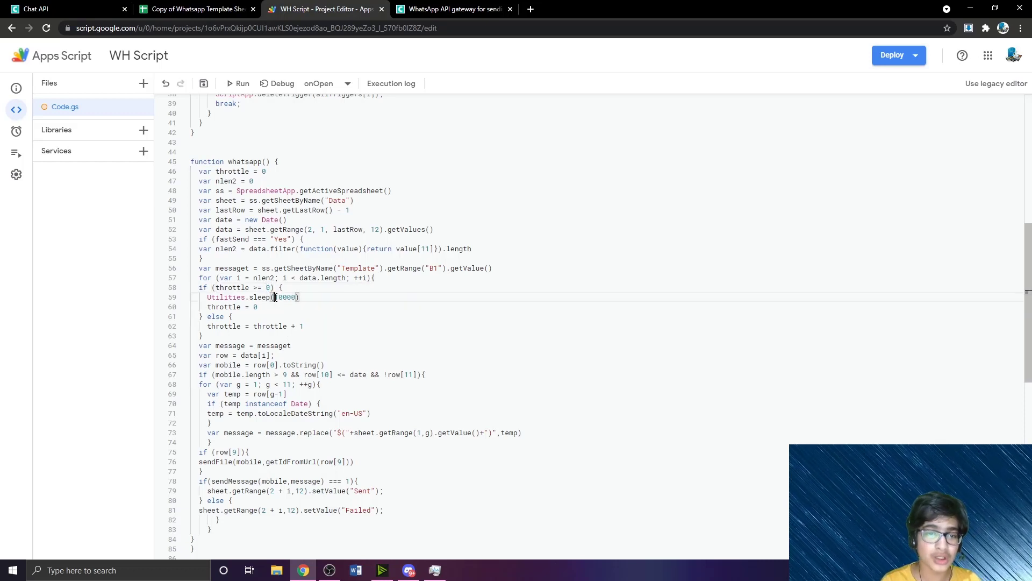
key("shift+Right")
key("shift+Right")
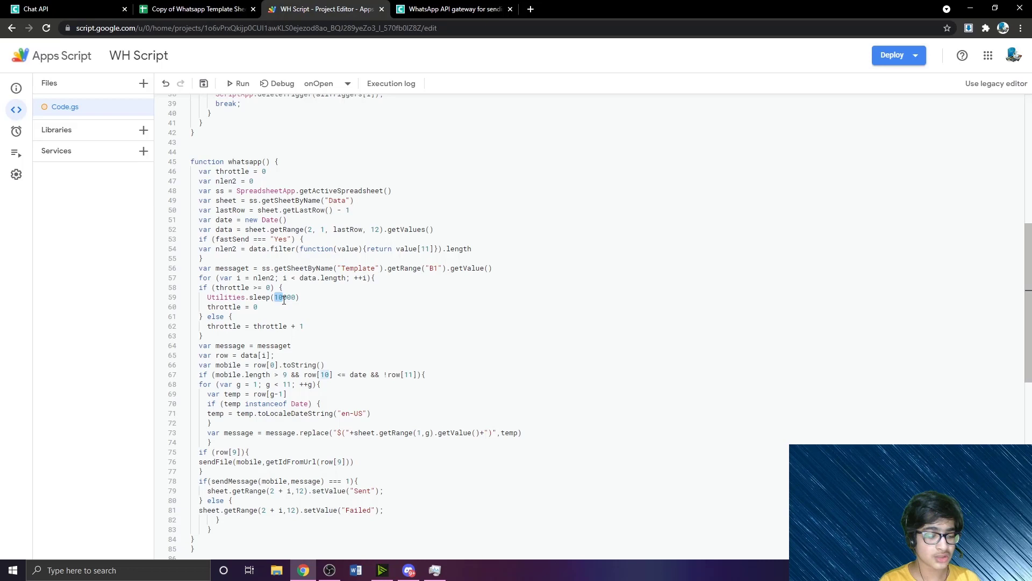
type("4")
- Change the throttle increment on line 62 from +1 to +0
left_click(318, 325)
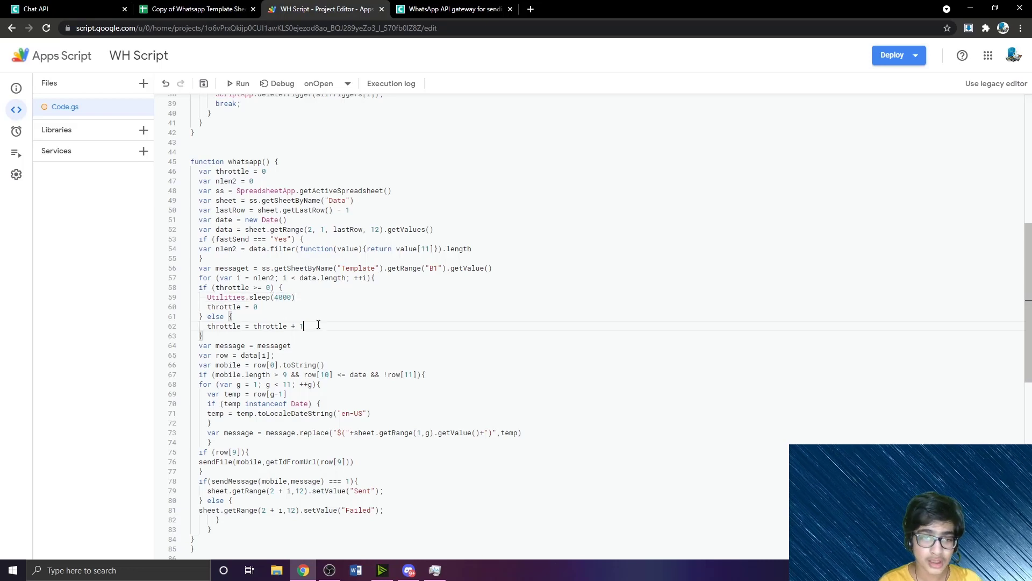
key("BackSpace")
type("0")
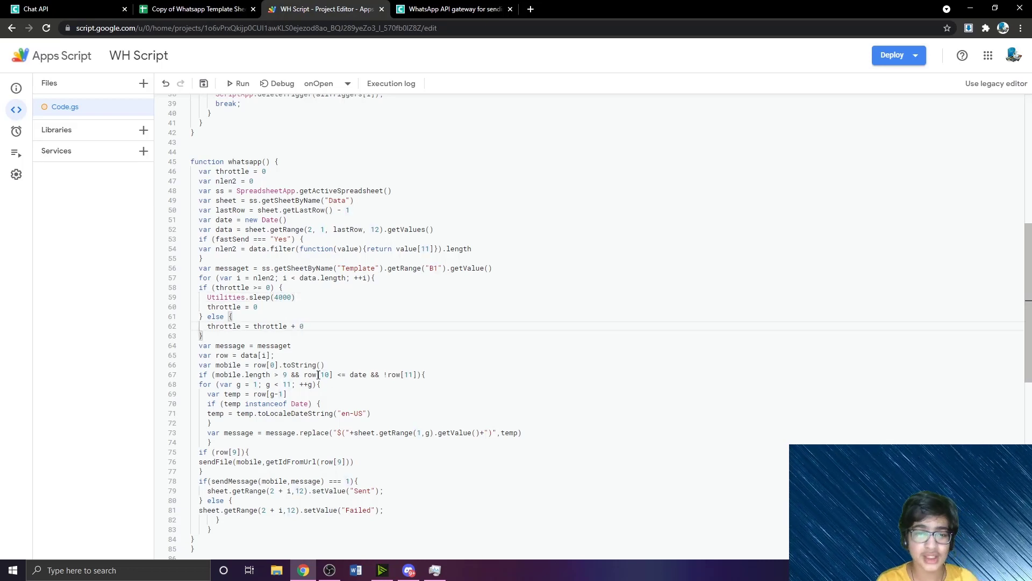
left_click(318, 374)
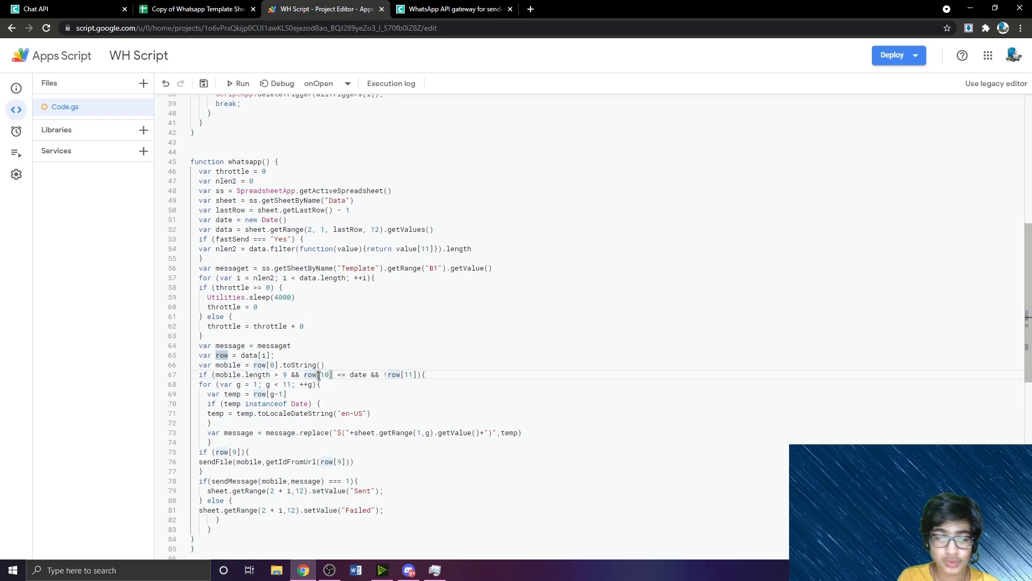
scroll(318, 374, "down", 2)
scroll(318, 374, "down", 1)
scroll(354, 384, "down", 2)
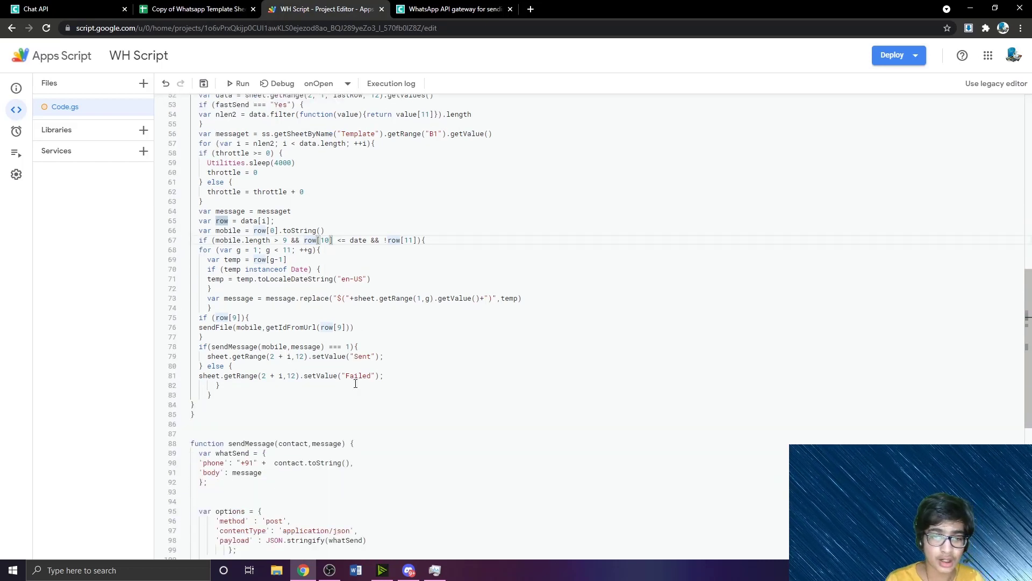
scroll(355, 384, "down", 1)
scroll(308, 369, "down", 1)
scroll(242, 323, "down", 1)
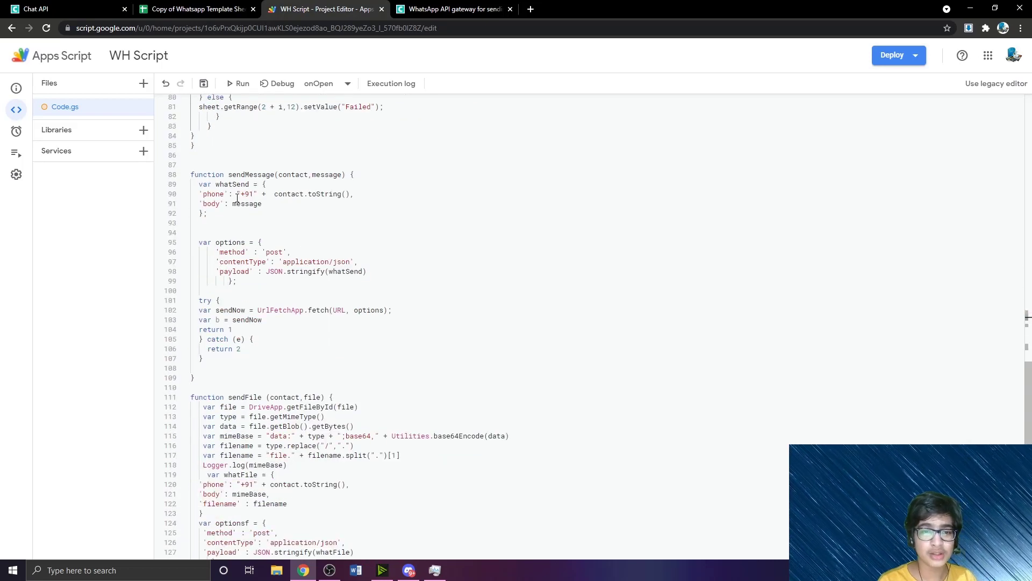
- Remove the "+91" + prefix from the phone number on line 90
left_click_drag(234, 194, 258, 194)
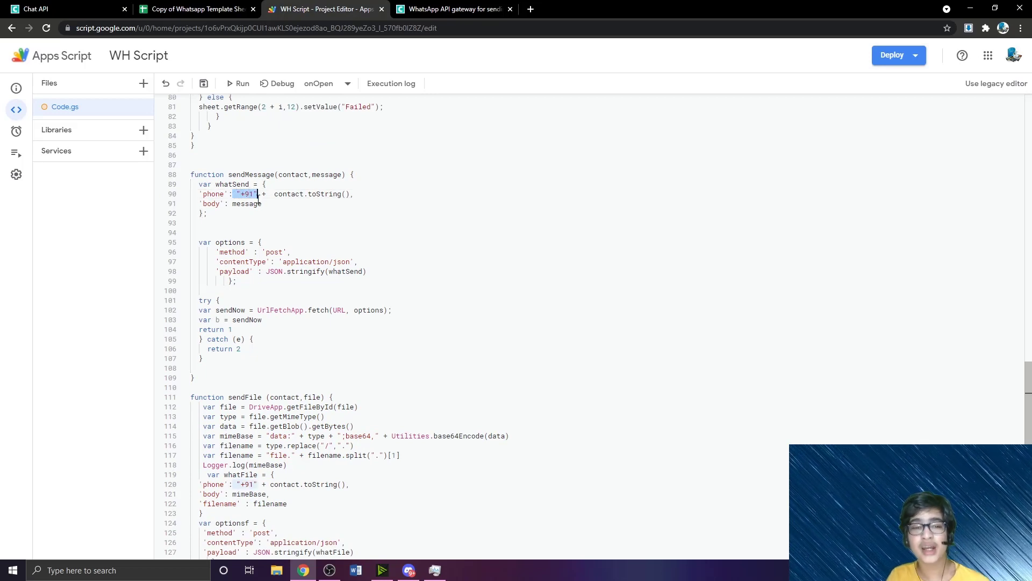
key("BackSpace")
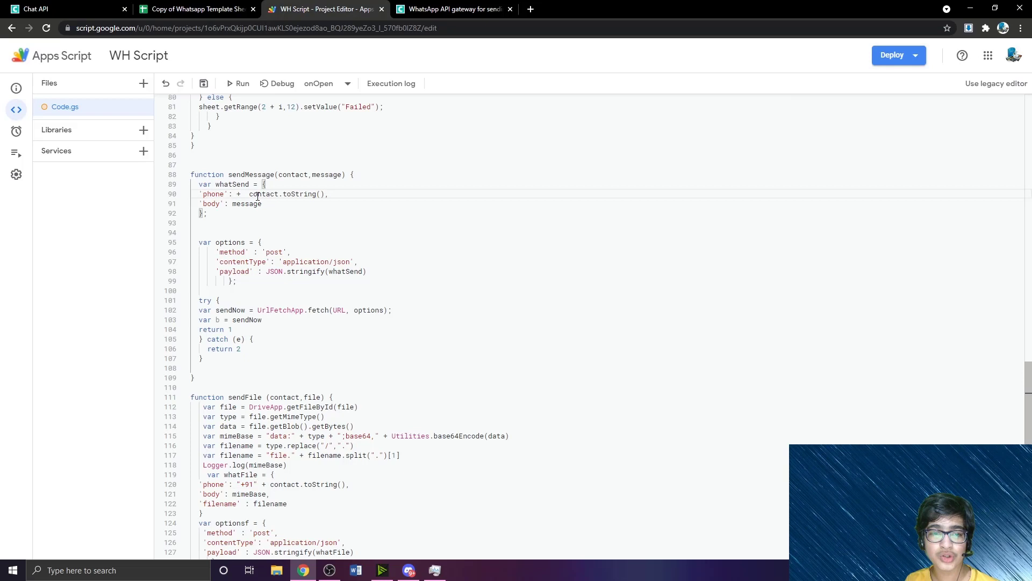
key("Delete")
key("Delete")
key("Delete")
key("Delete")
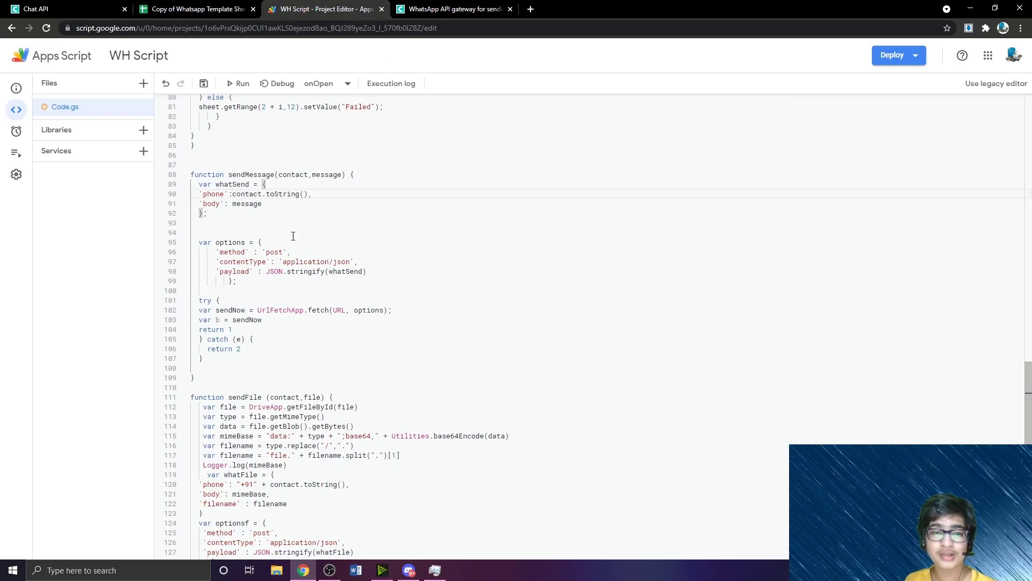
scroll(261, 242, "down", 3)
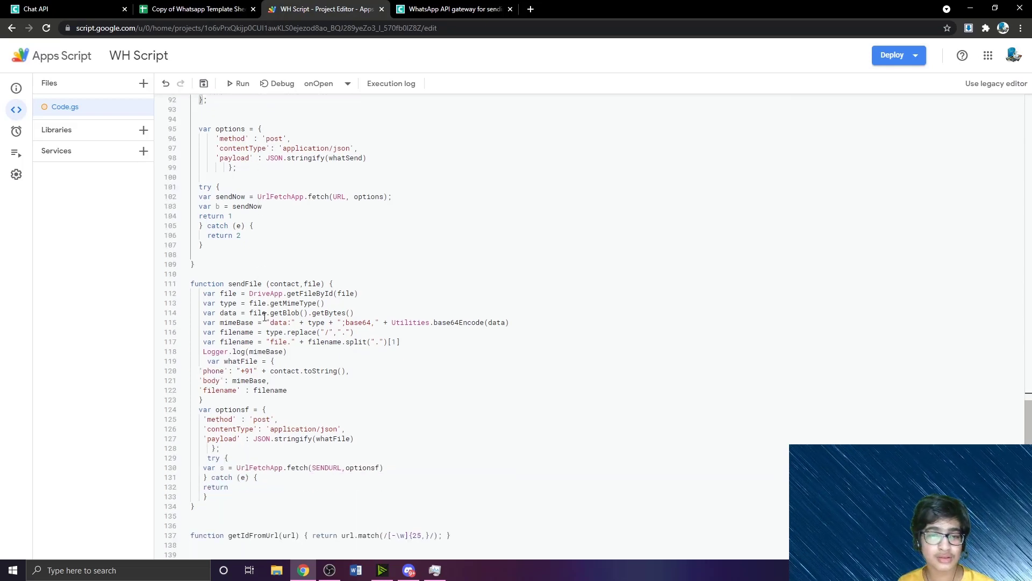
- Remove the "+91" + prefix on line 120 and save the Code.gs project
left_click_drag(234, 371, 270, 371)
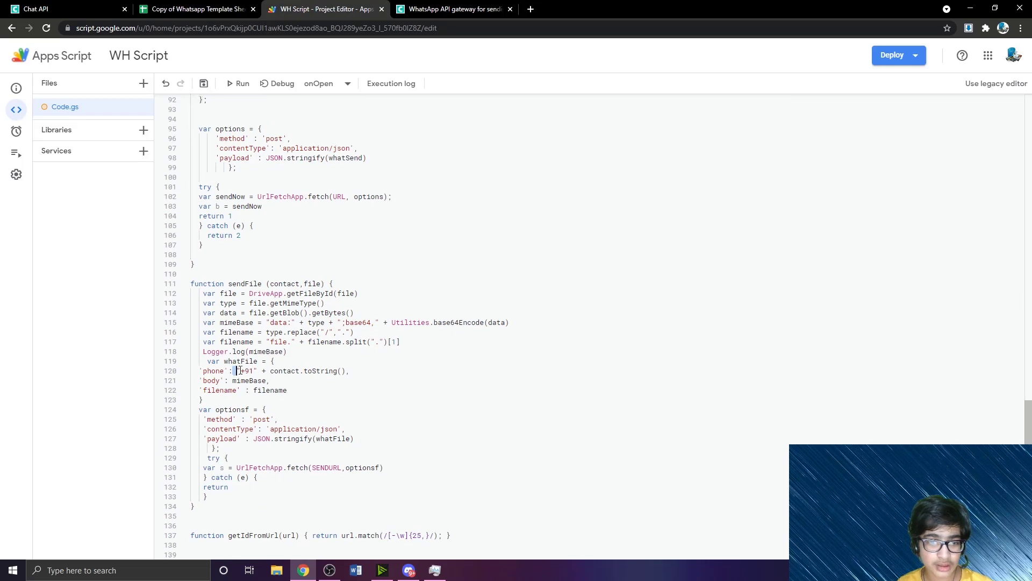
key("BackSpace")
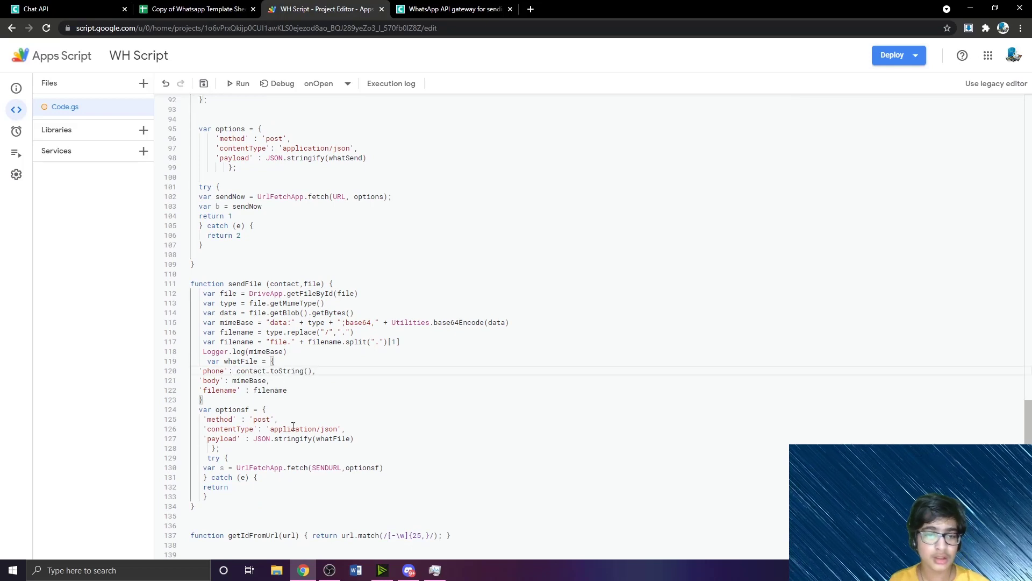
left_click(203, 84)
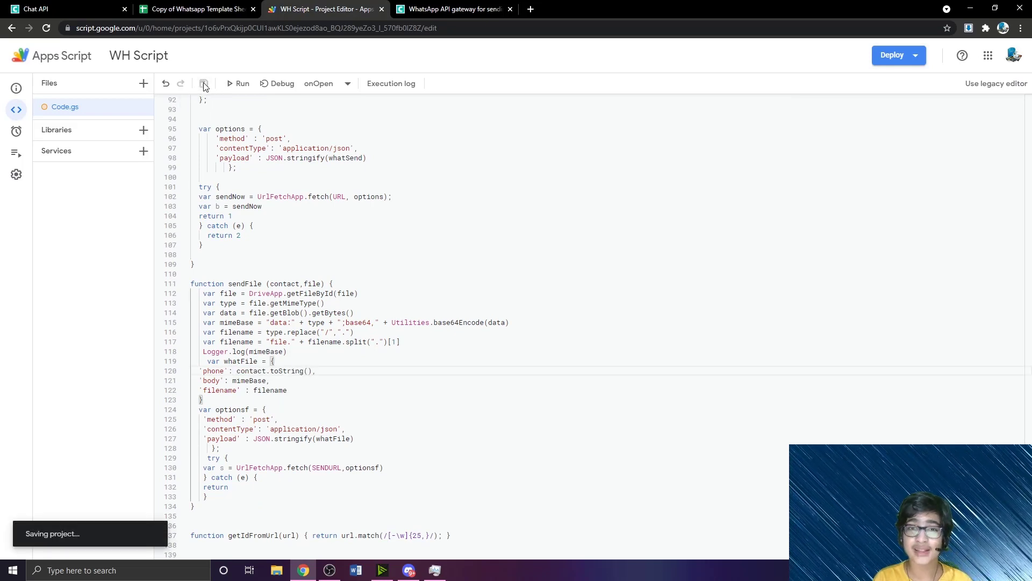
left_click(194, 9)
- Run Whatsapp > Send Now on the Data sheet and confirm both contacts show Sent
left_click(140, 547)
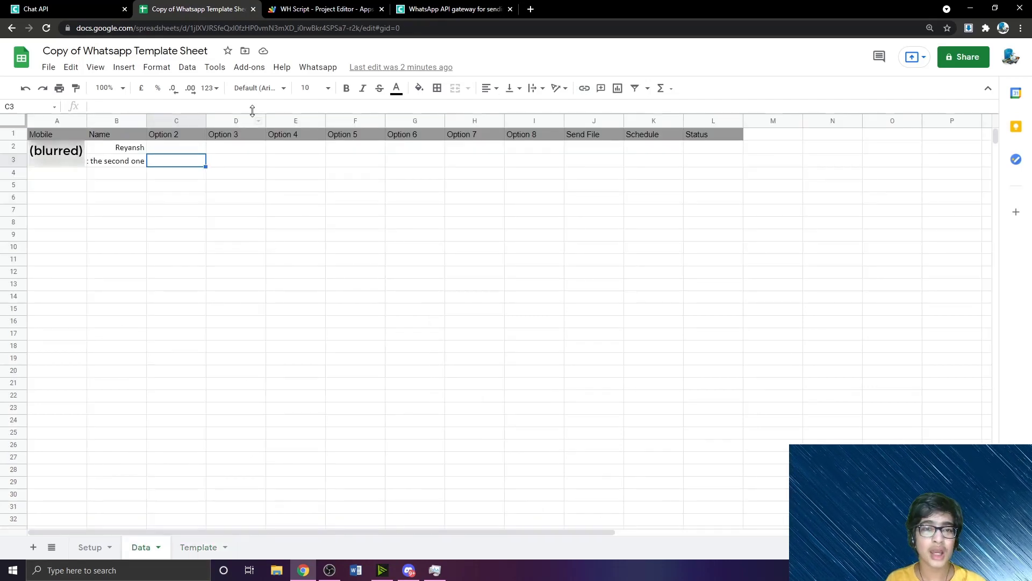
left_click(329, 71)
left_click(336, 87)
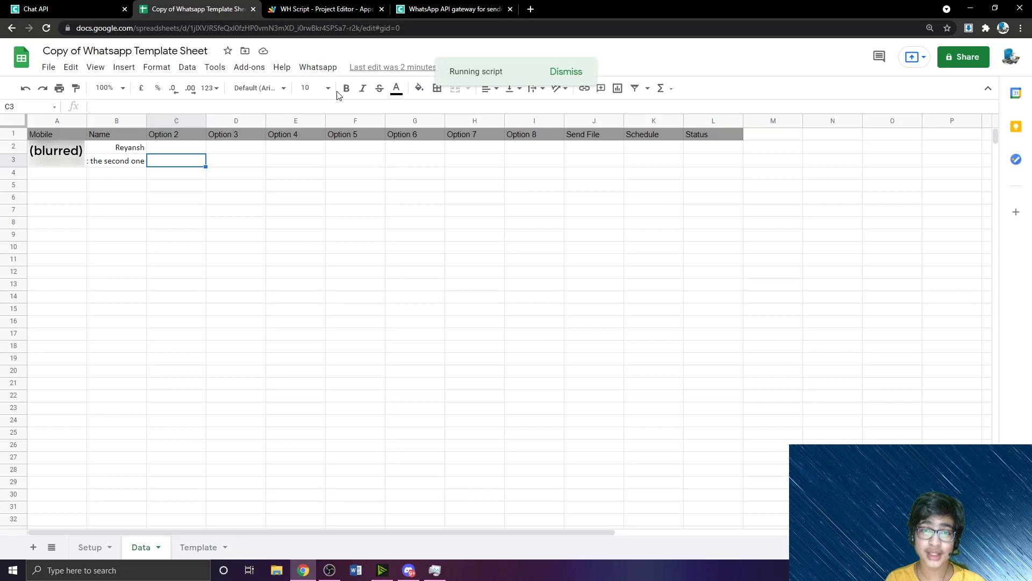
left_click(331, 8)
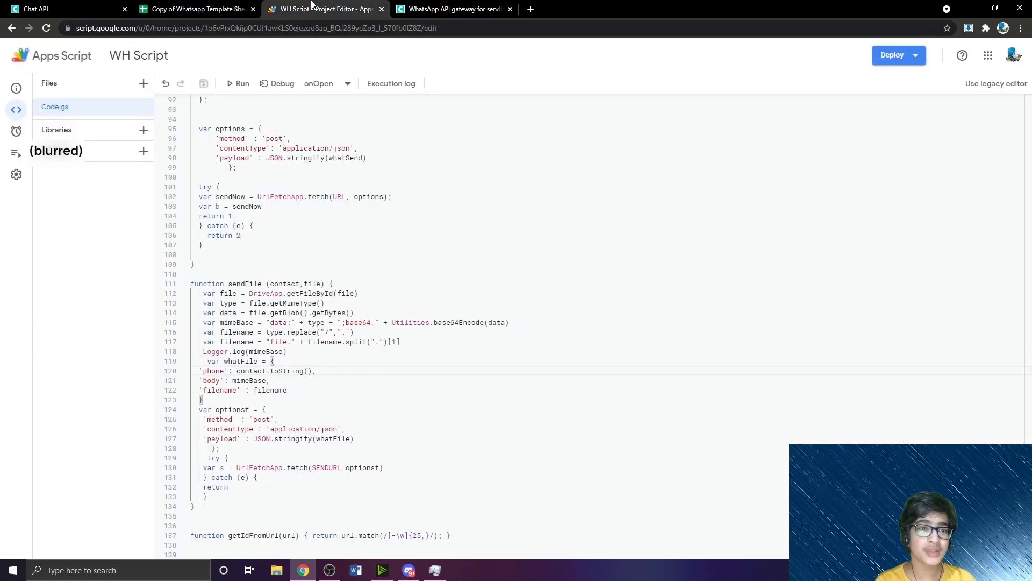
left_click(220, 7)
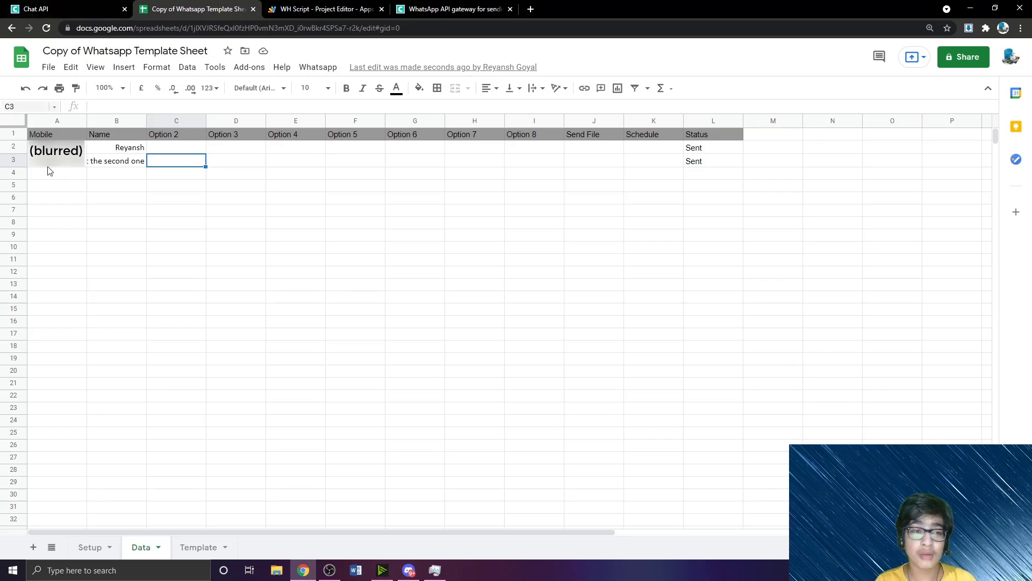
left_click(67, 186)
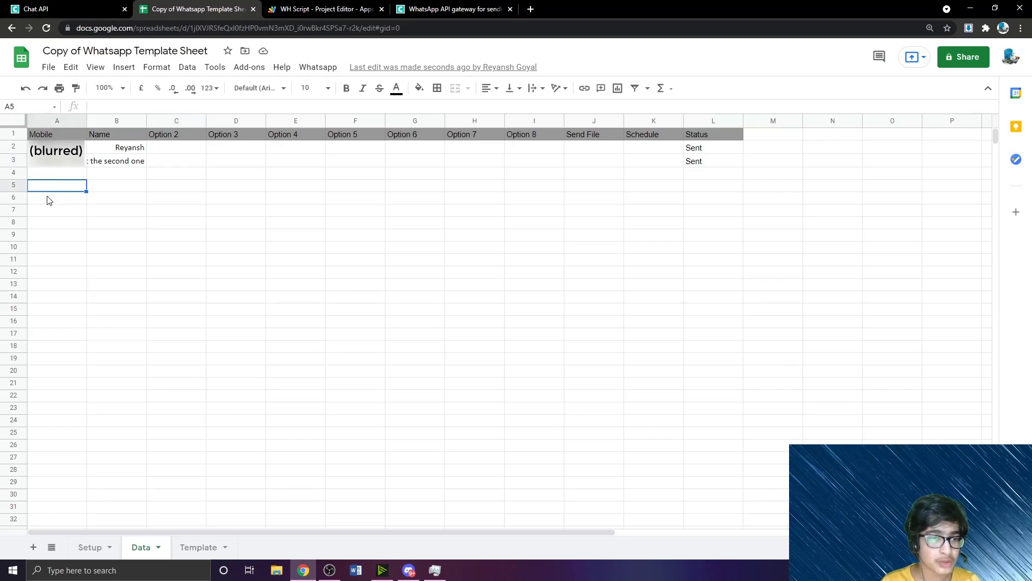
left_click(47, 199)
type("91")
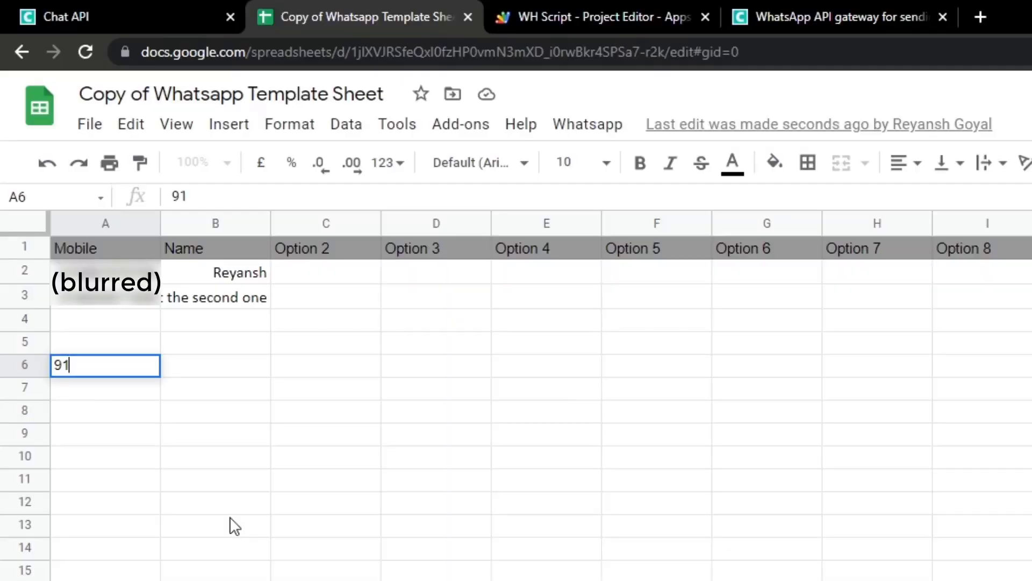
type("123456")
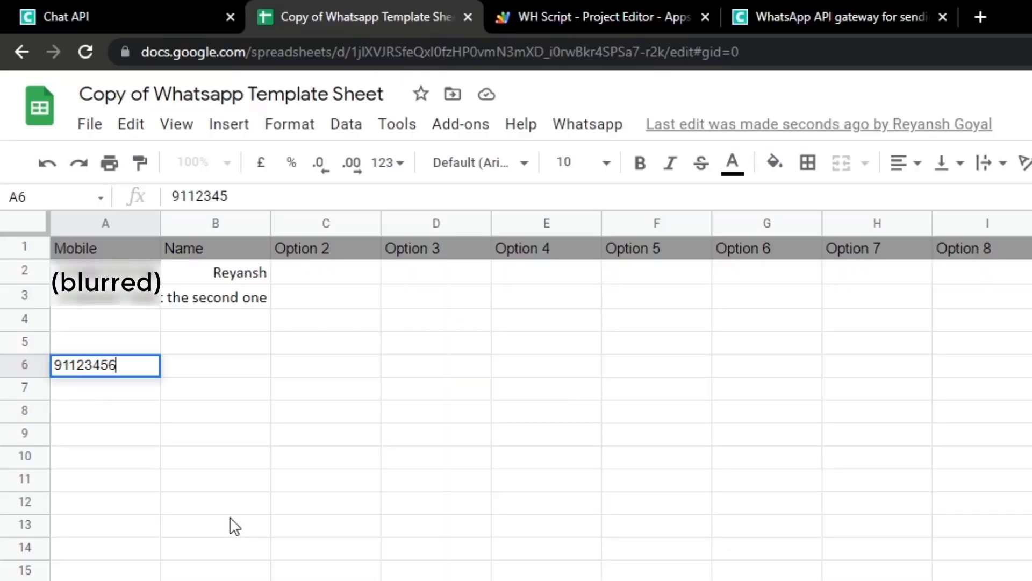
type("7890")
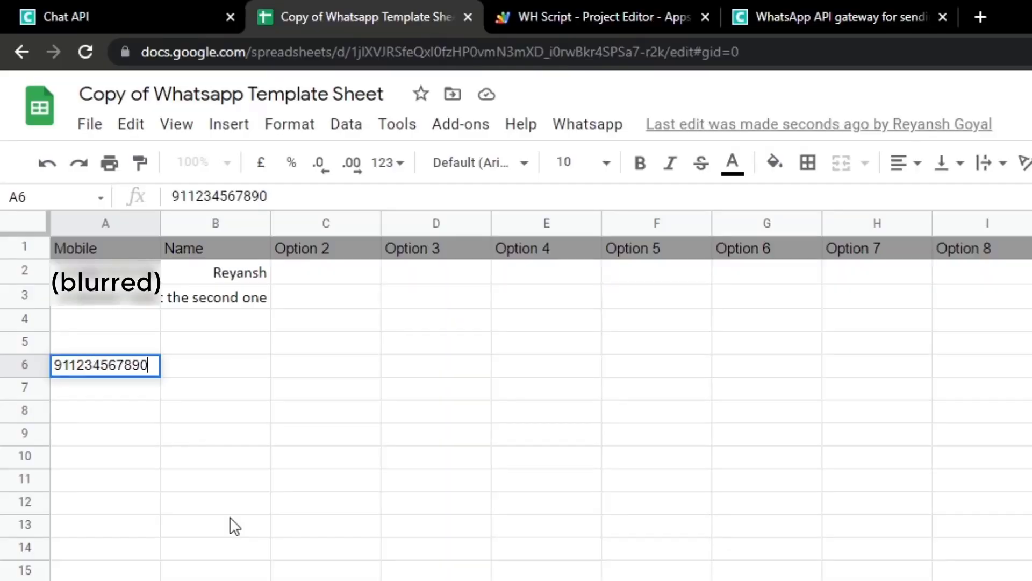
left_click(64, 364)
mouse_move(63, 365)
left_mouse_down()
mouse_move(59, 357)
mouse_move(81, 364)
mouse_move(72, 382)
mouse_move(53, 366)
left_mouse_up()
left_click(55, 364)
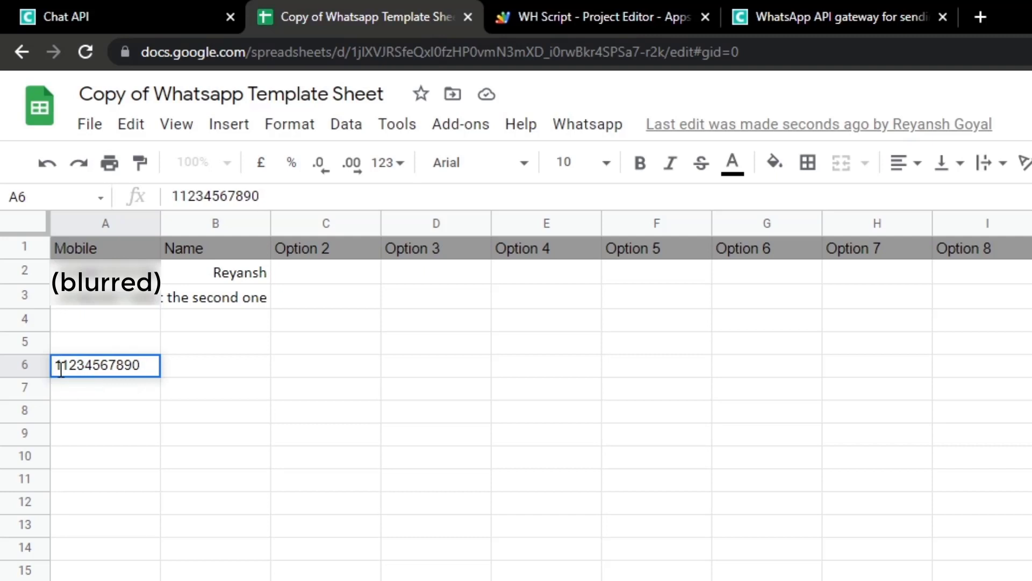
left_click_drag(61, 365, 156, 366)
left_click(156, 366)
left_click(151, 388)
type("91")
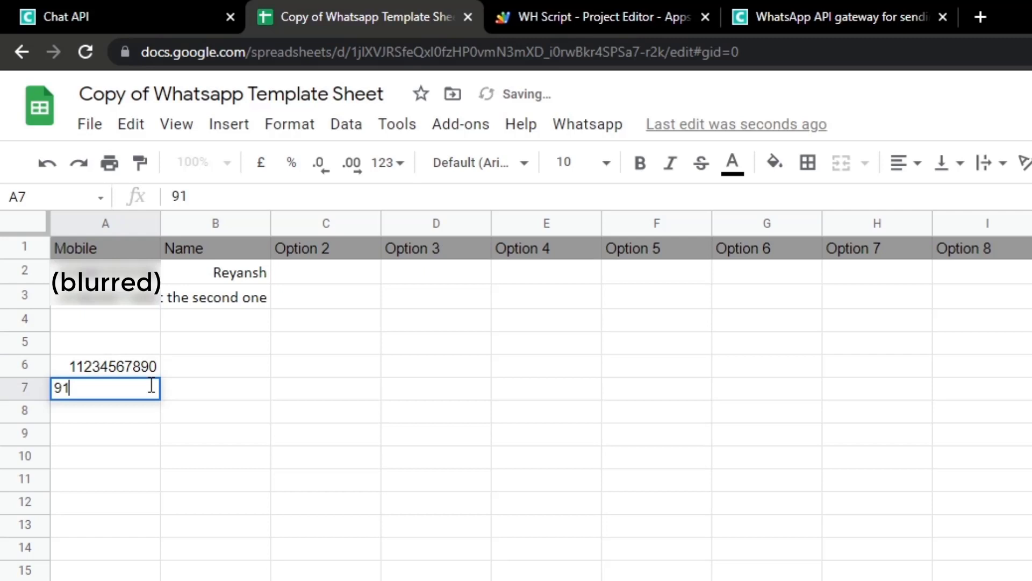
type("98198")
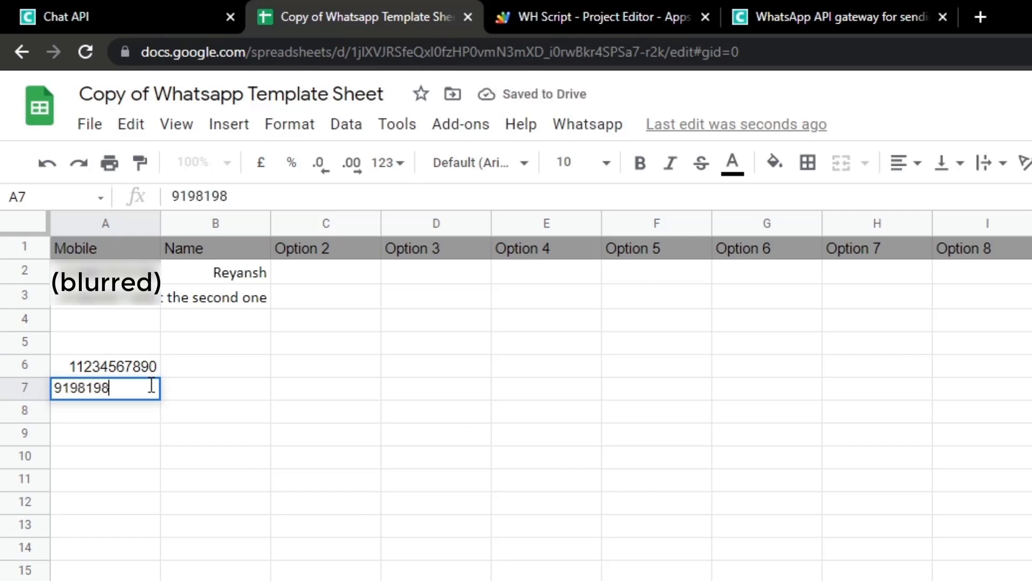
- Enter a number in A7 and then clear it, leaving A7 empty
left_click(150, 385)
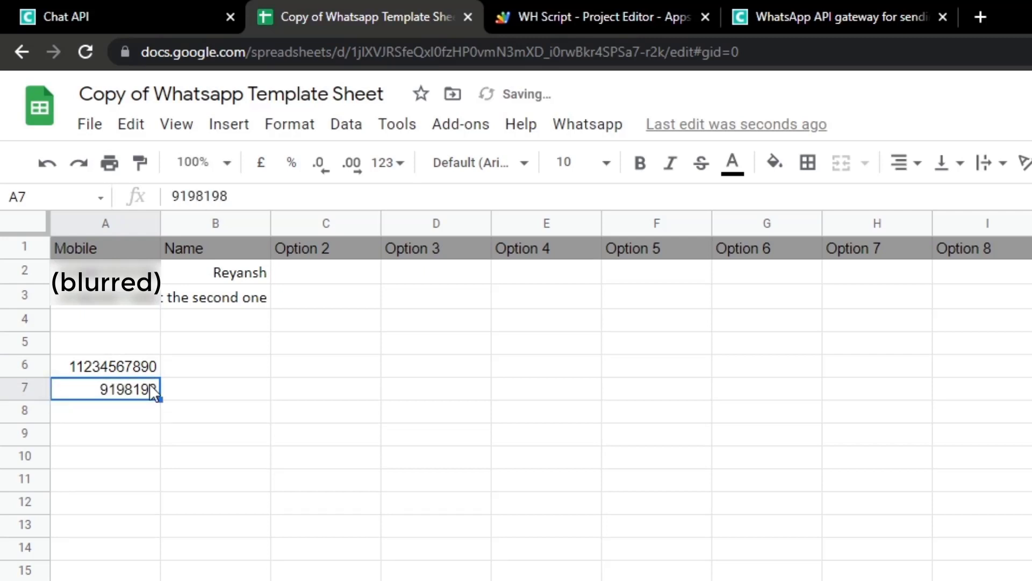
key("Delete")
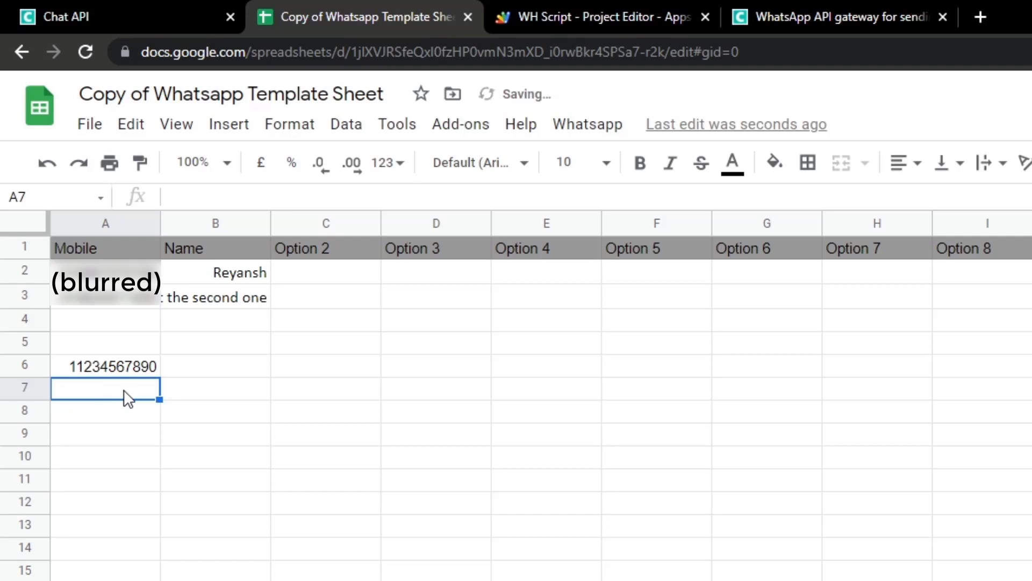